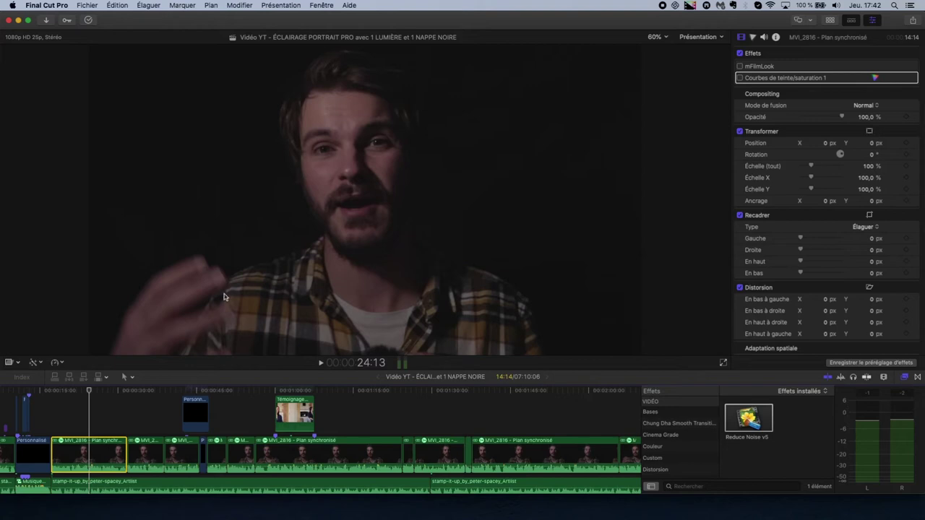
Step: Select the MVI_2816 clip at 36:01 and expand its mFilmLook effect settings to examine the Levels values
{"action": "left_click_drag", "start_coordinate": [92, 391], "coordinate": [149, 392]}
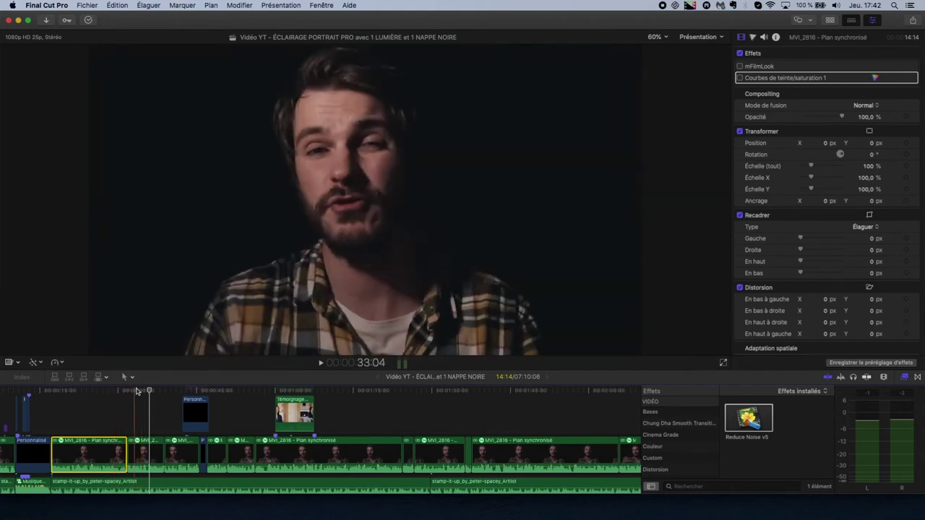
{"action": "left_click", "coordinate": [150, 448]}
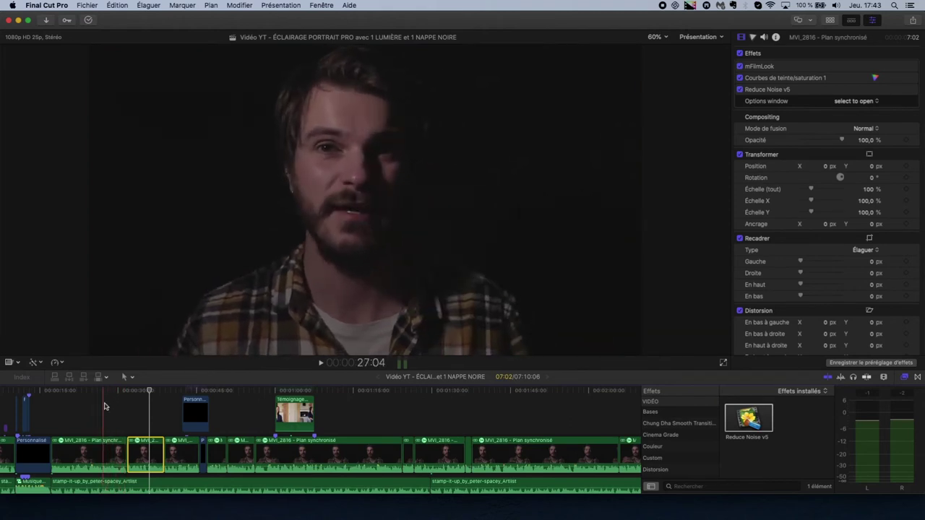
{"action": "left_click", "coordinate": [896, 58]}
{"action": "left_click", "coordinate": [892, 67]}
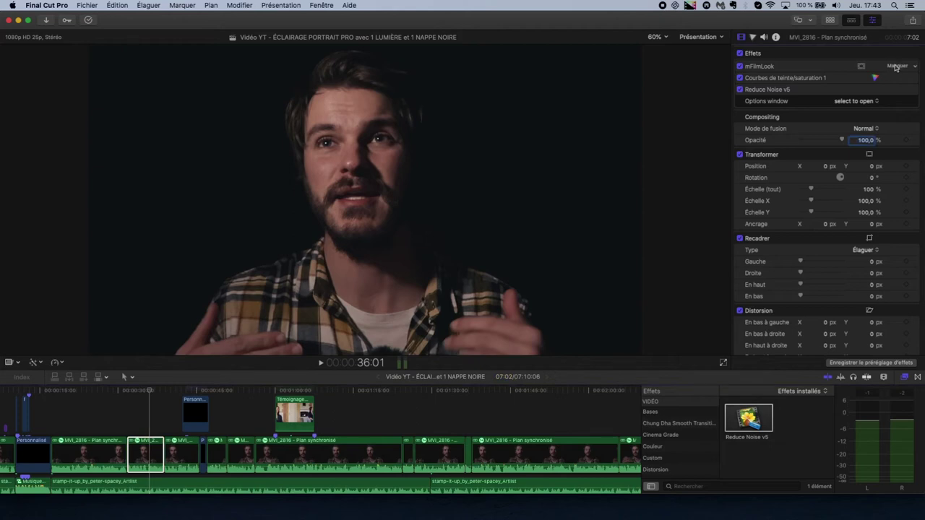
{"action": "scroll", "coordinate": [860, 120], "scroll_direction": "down", "scroll_amount": 1}
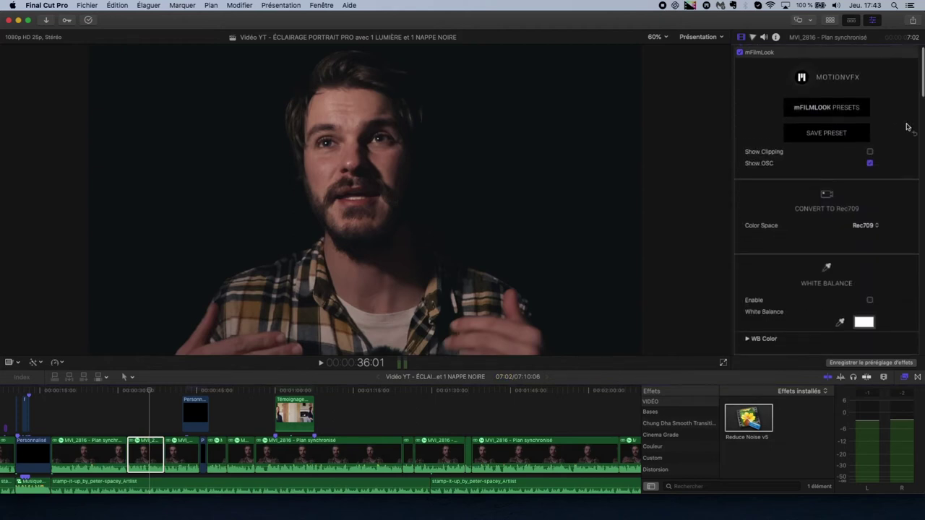
{"action": "scroll", "coordinate": [908, 127], "scroll_direction": "down", "scroll_amount": 1}
{"action": "scroll", "coordinate": [908, 127], "scroll_direction": "down", "scroll_amount": 3}
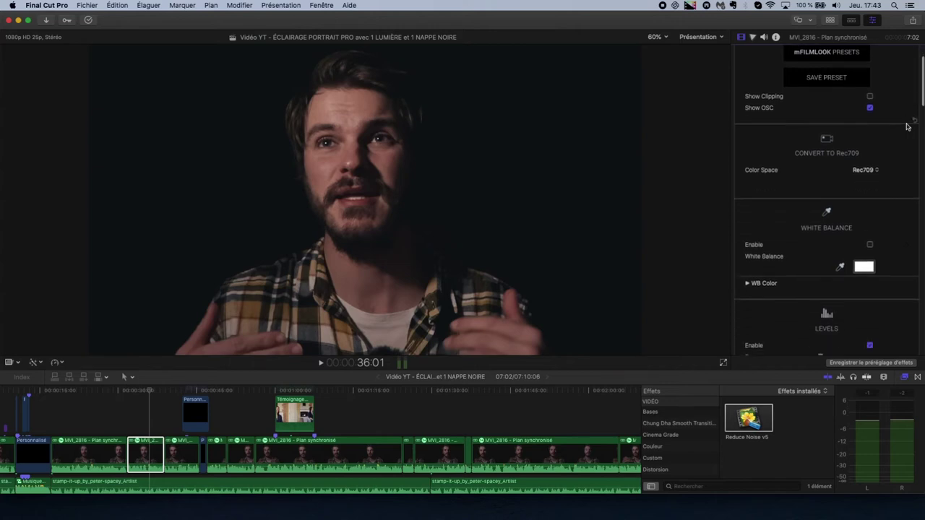
{"action": "scroll", "coordinate": [908, 127], "scroll_direction": "down", "scroll_amount": 6}
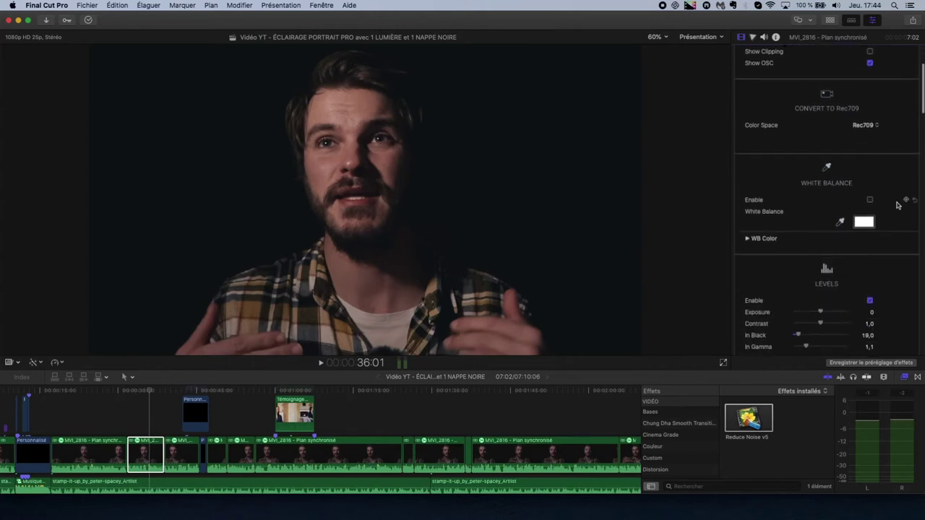
{"action": "scroll", "coordinate": [885, 224], "scroll_direction": "down", "scroll_amount": 5}
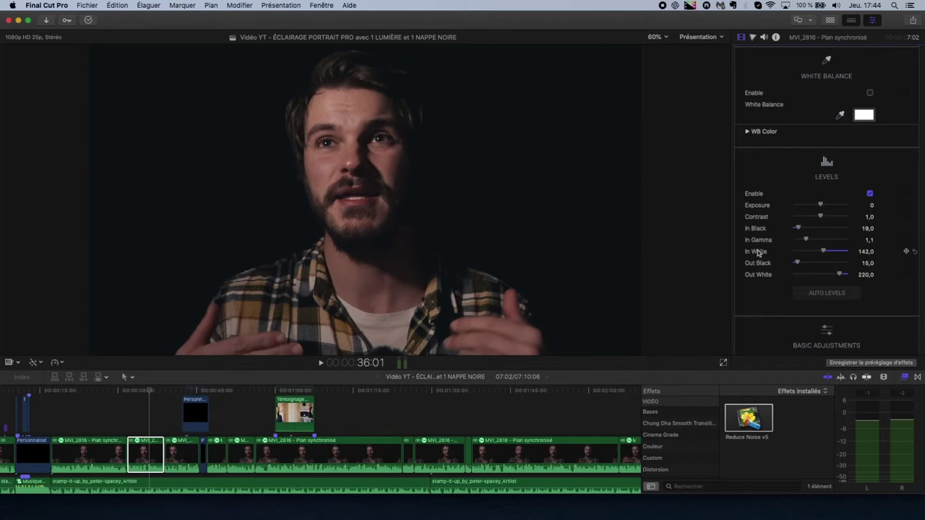
Step: Display the video scopes beside the viewer and change the RGB overlay histogram to an RGB parade
{"action": "left_click", "coordinate": [699, 37]}
{"action": "left_click", "coordinate": [705, 48]}
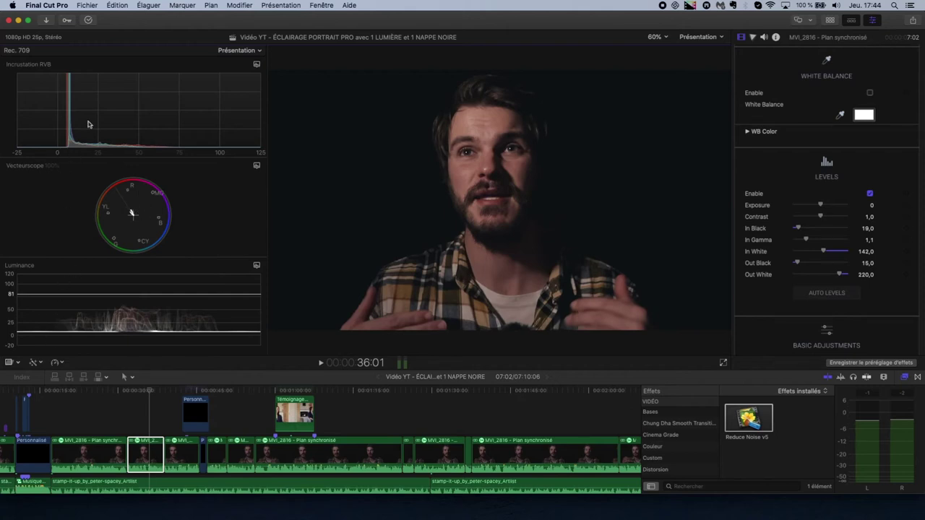
{"action": "left_click", "coordinate": [235, 50]}
{"action": "left_click", "coordinate": [262, 65]}
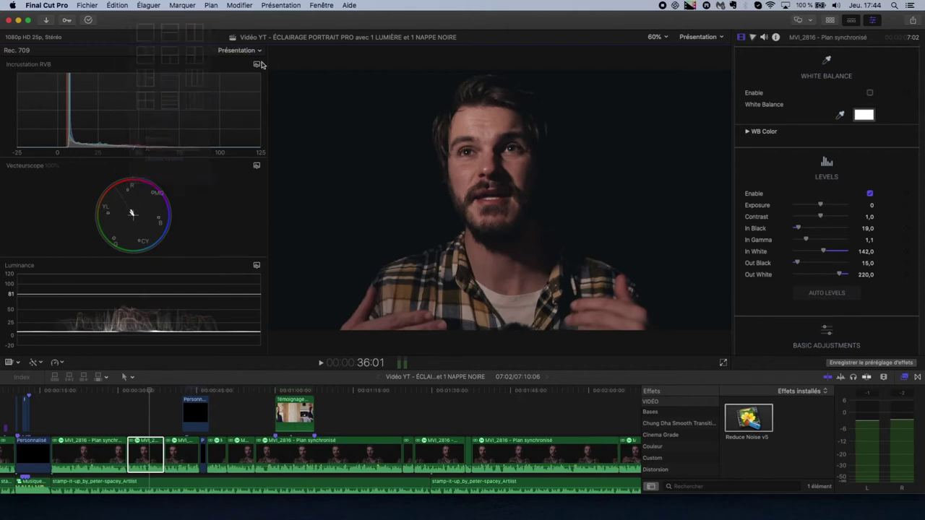
{"action": "left_click", "coordinate": [258, 64]}
{"action": "left_click", "coordinate": [286, 98]}
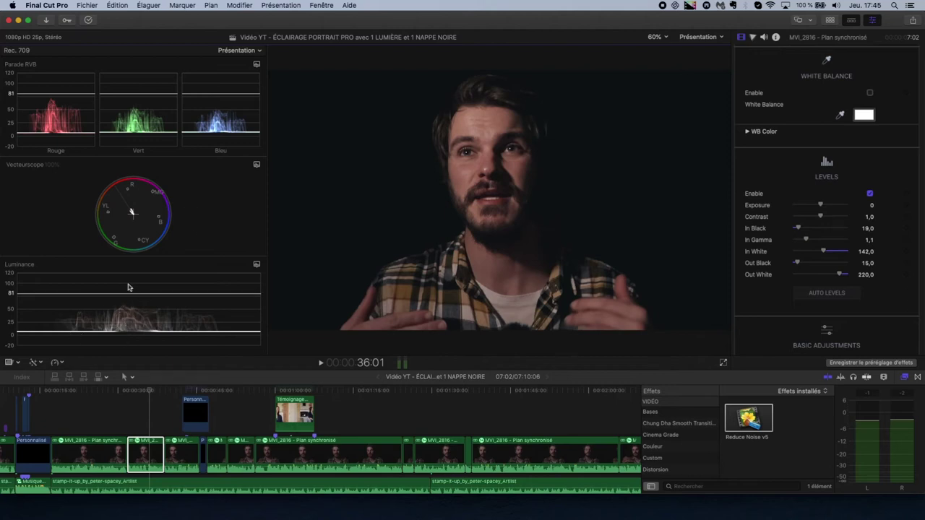
Step: Review mFilmLook's Basic Adjustments and compare the image with the Phthalo look-up table disabled and enabled, leaving it enabled
{"action": "scroll", "coordinate": [848, 208], "scroll_direction": "down", "scroll_amount": 2}
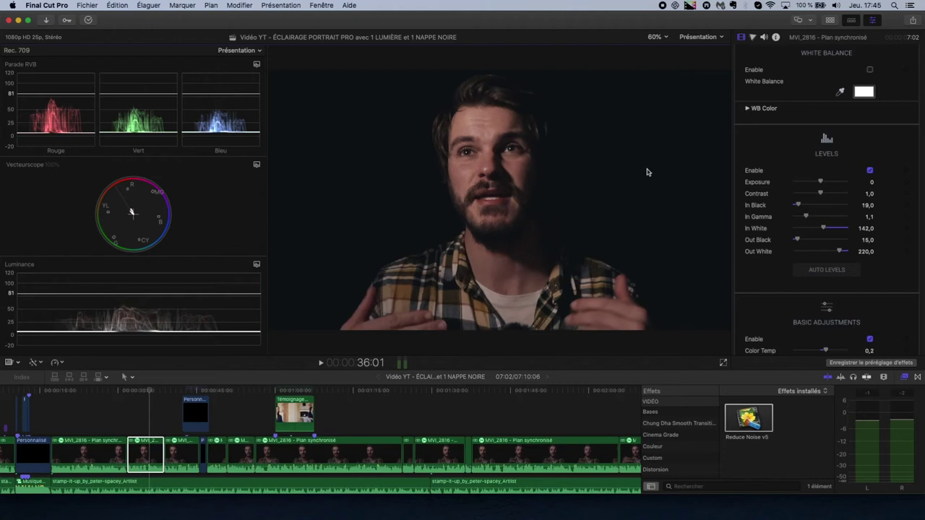
{"action": "scroll", "coordinate": [895, 263], "scroll_direction": "down", "scroll_amount": 4}
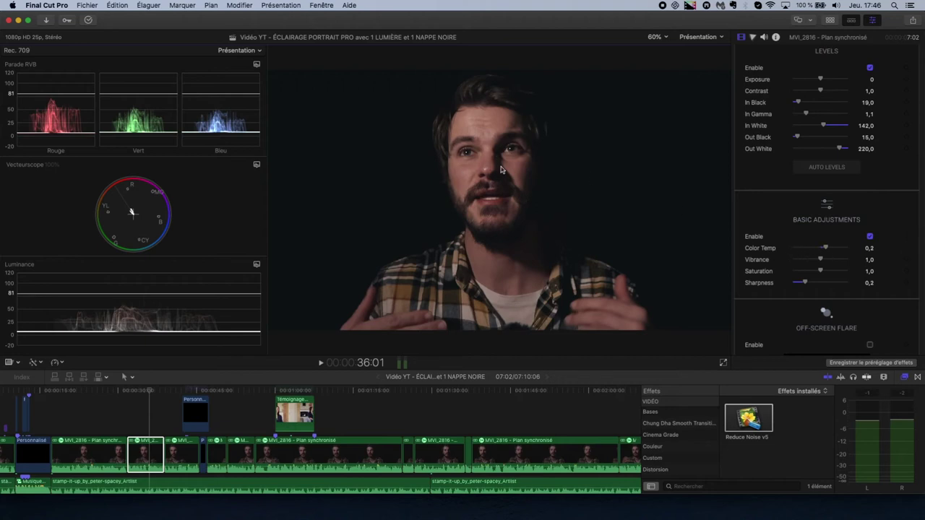
{"action": "scroll", "coordinate": [755, 200], "scroll_direction": "down", "scroll_amount": 2}
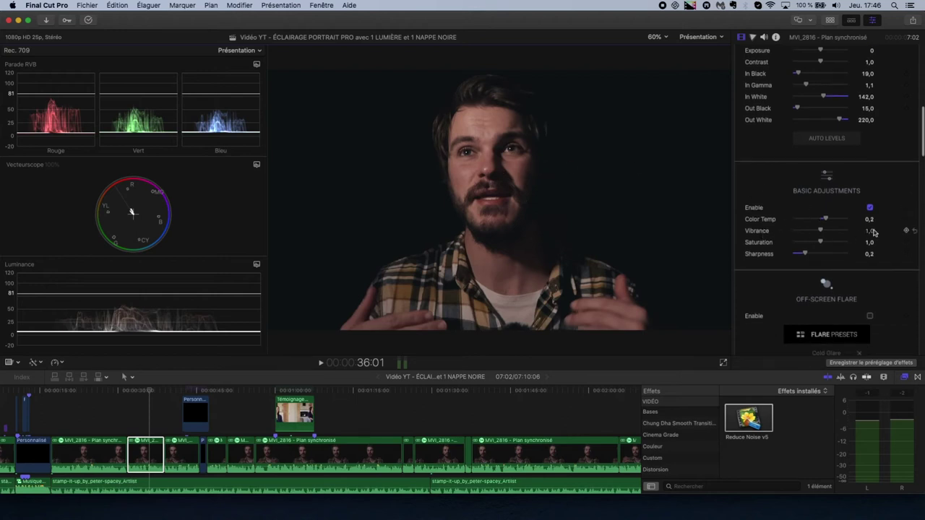
{"action": "scroll", "coordinate": [821, 236], "scroll_direction": "down", "scroll_amount": 1}
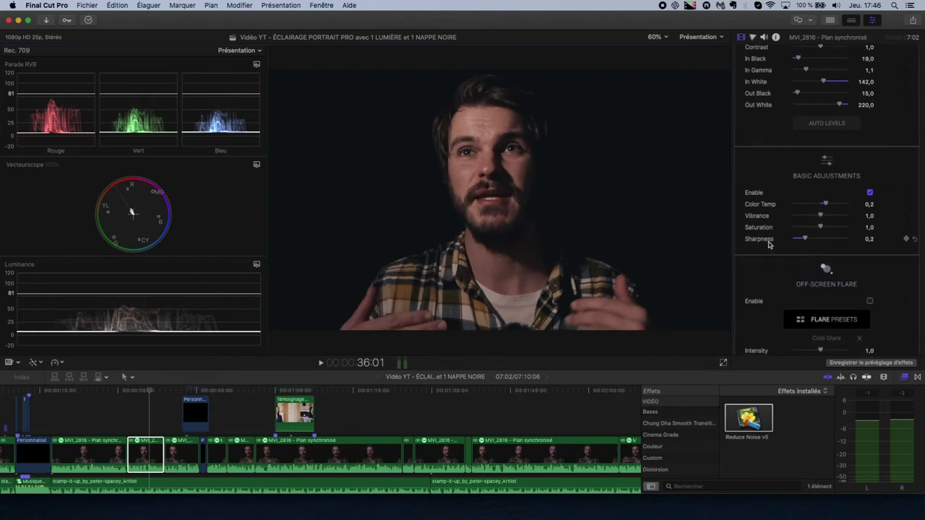
{"action": "scroll", "coordinate": [842, 249], "scroll_direction": "down", "scroll_amount": 3}
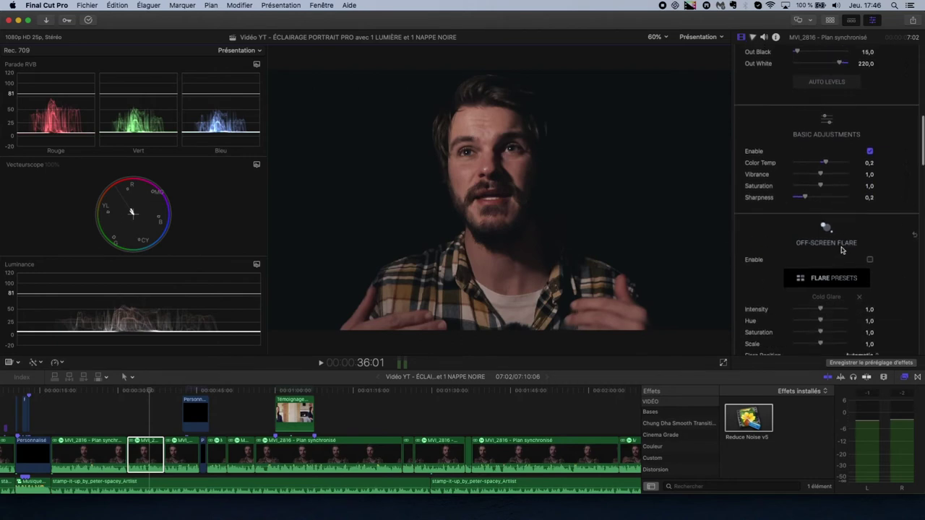
{"action": "scroll", "coordinate": [908, 232], "scroll_direction": "down", "scroll_amount": 15}
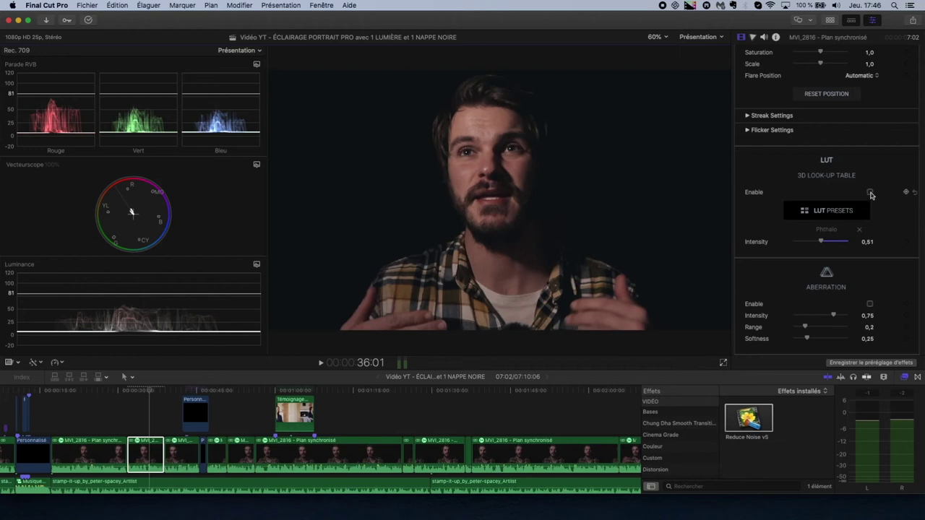
{"action": "left_click", "coordinate": [871, 193]}
{"action": "left_click", "coordinate": [870, 193]}
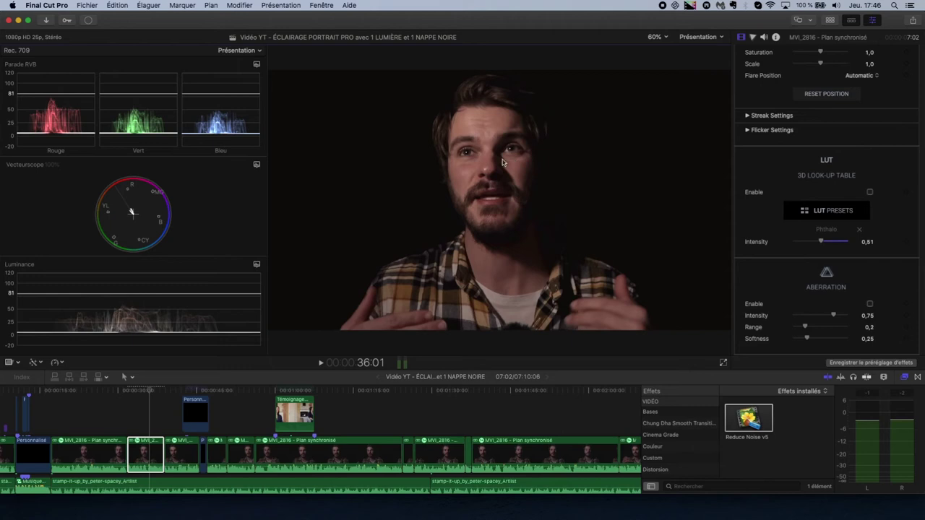
{"action": "left_click", "coordinate": [870, 193]}
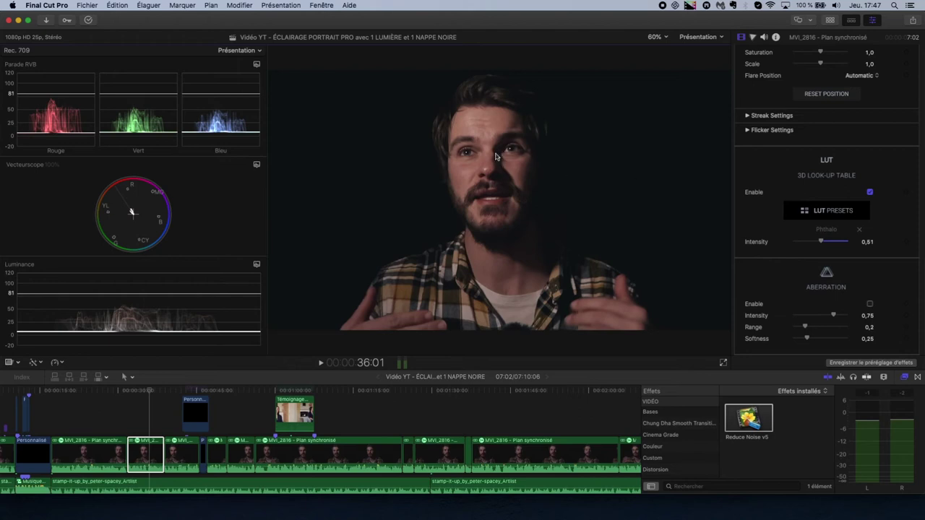
Step: Look over the Aberration and Distortion sections of mFilmLook, and collapse the effect's settings
{"action": "scroll", "coordinate": [822, 182], "scroll_direction": "down", "scroll_amount": 5}
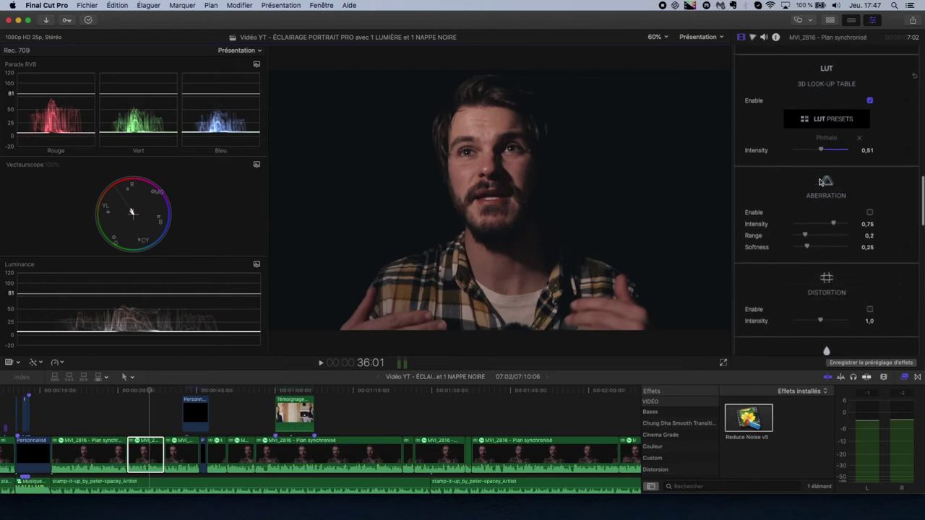
{"action": "scroll", "coordinate": [822, 182], "scroll_direction": "down", "scroll_amount": 5}
{"action": "scroll", "coordinate": [820, 182], "scroll_direction": "up", "scroll_amount": 15}
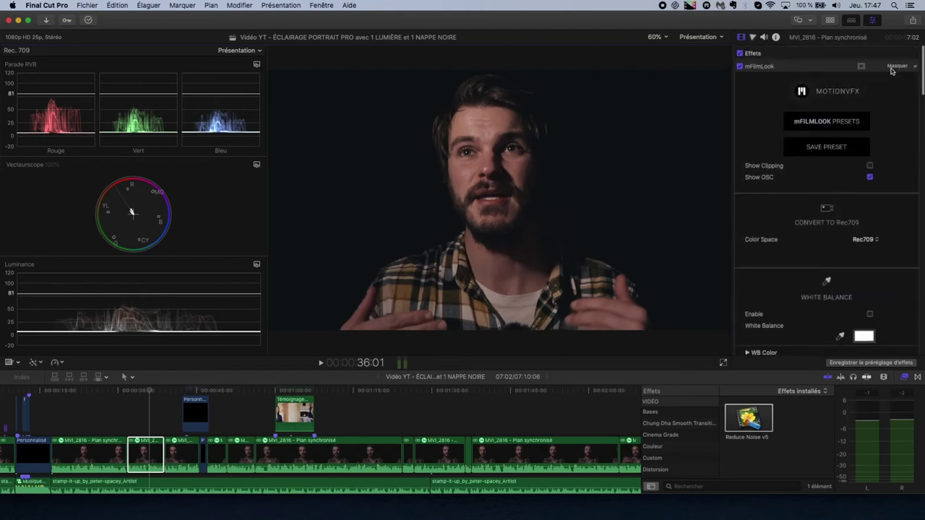
{"action": "left_click", "coordinate": [895, 67]}
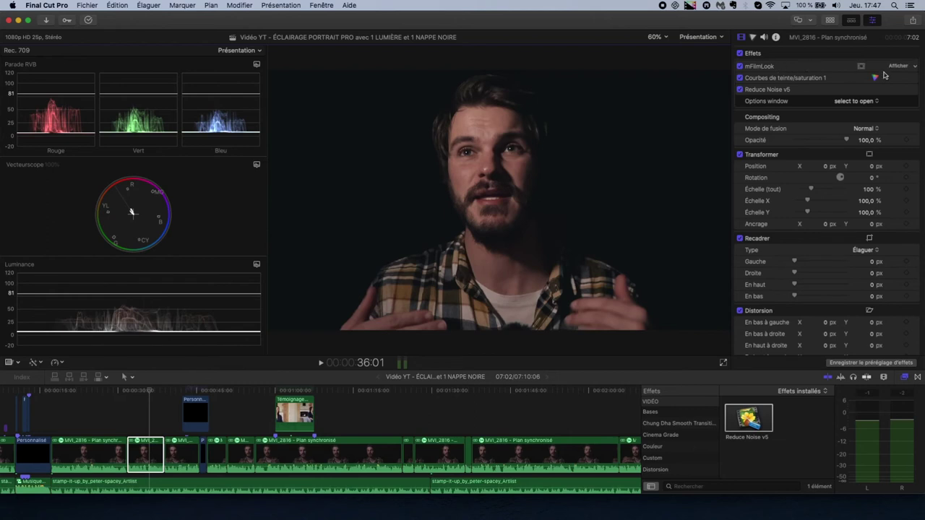
Step: Open the clip's hue/saturation curves, compare the image with the correction off and on, and examine each curve's adjustments
{"action": "left_click", "coordinate": [755, 37]}
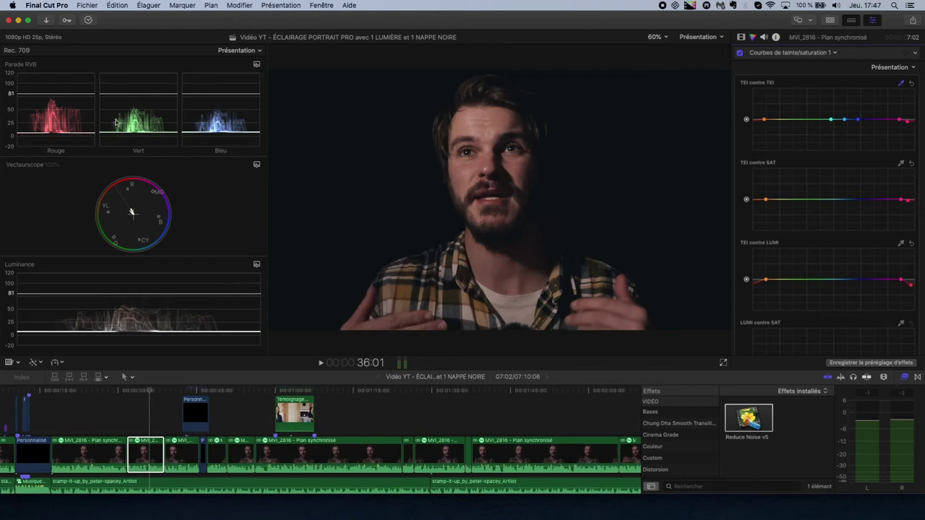
{"action": "left_click", "coordinate": [740, 53]}
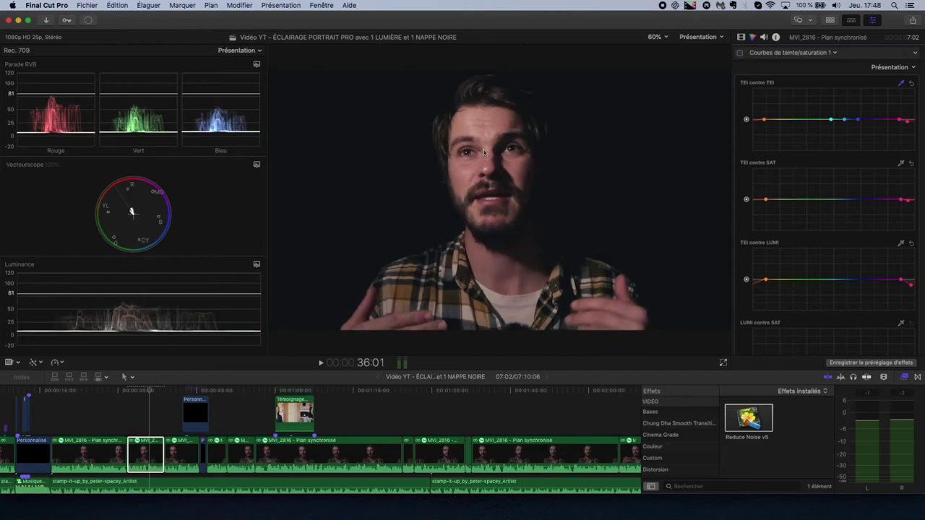
{"action": "left_click", "coordinate": [739, 54]}
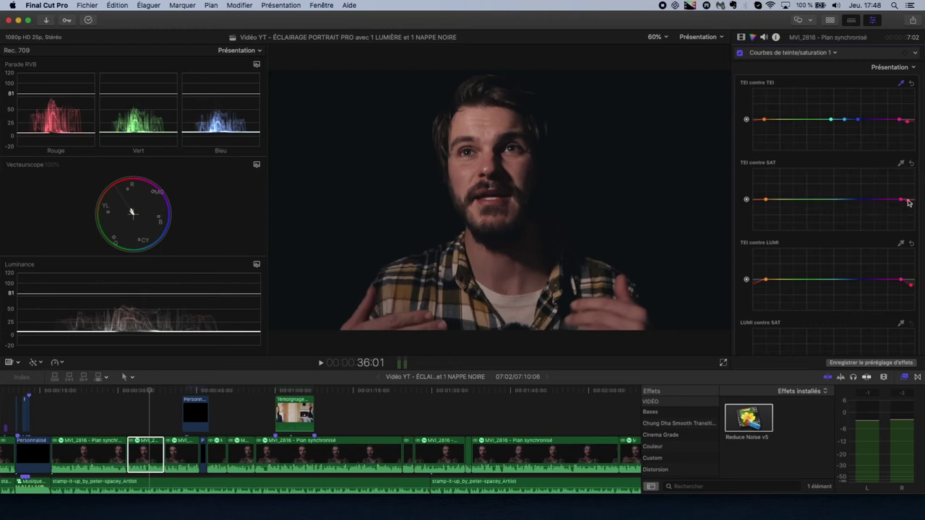
{"action": "scroll", "coordinate": [921, 235], "scroll_direction": "down", "scroll_amount": 1}
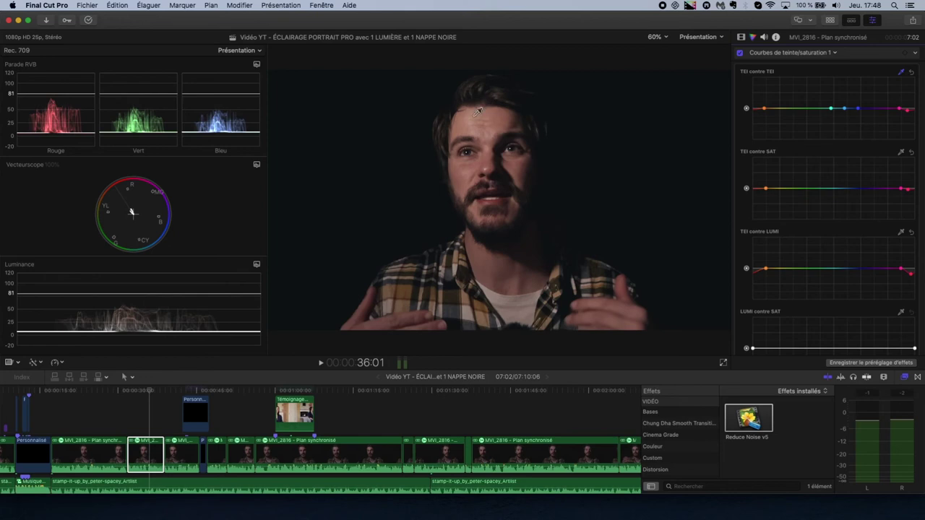
{"action": "scroll", "coordinate": [835, 189], "scroll_direction": "down", "scroll_amount": 1}
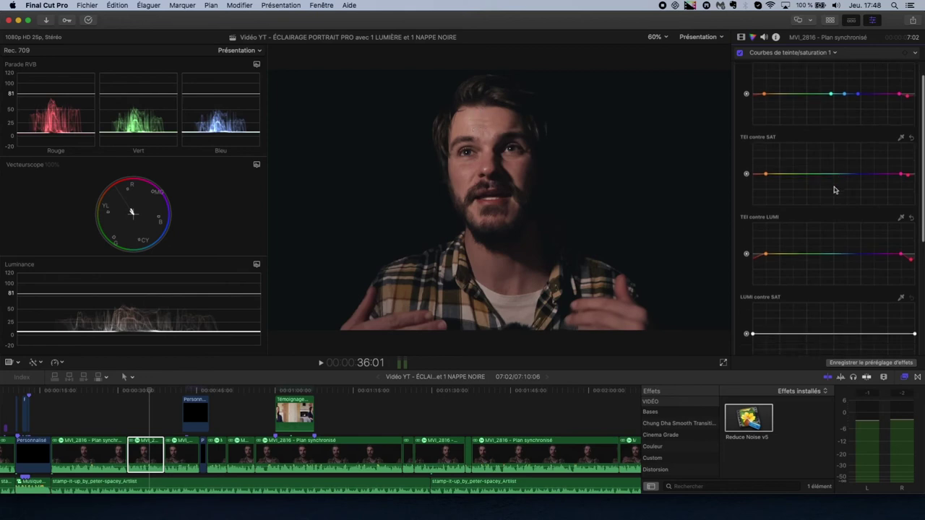
{"action": "scroll", "coordinate": [835, 189], "scroll_direction": "up", "scroll_amount": 2}
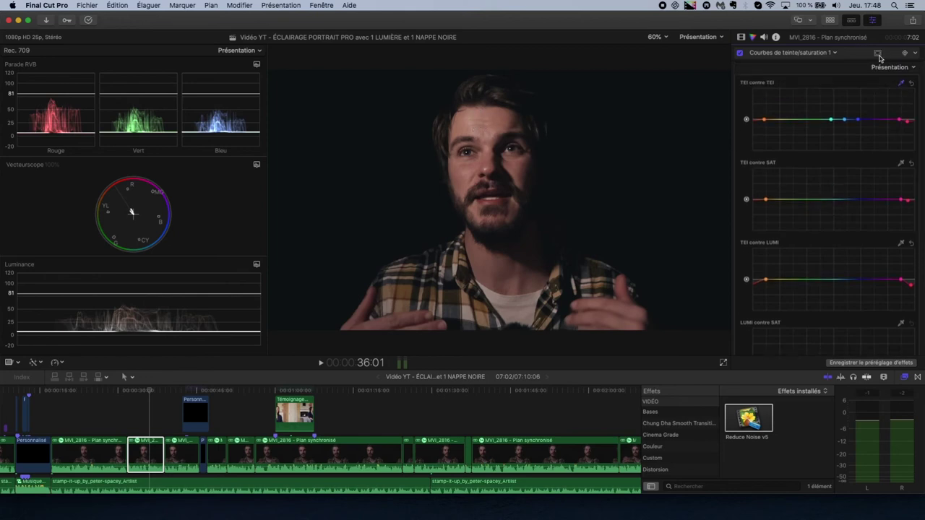
{"action": "left_click", "coordinate": [836, 54]}
{"action": "left_click", "coordinate": [836, 55]}
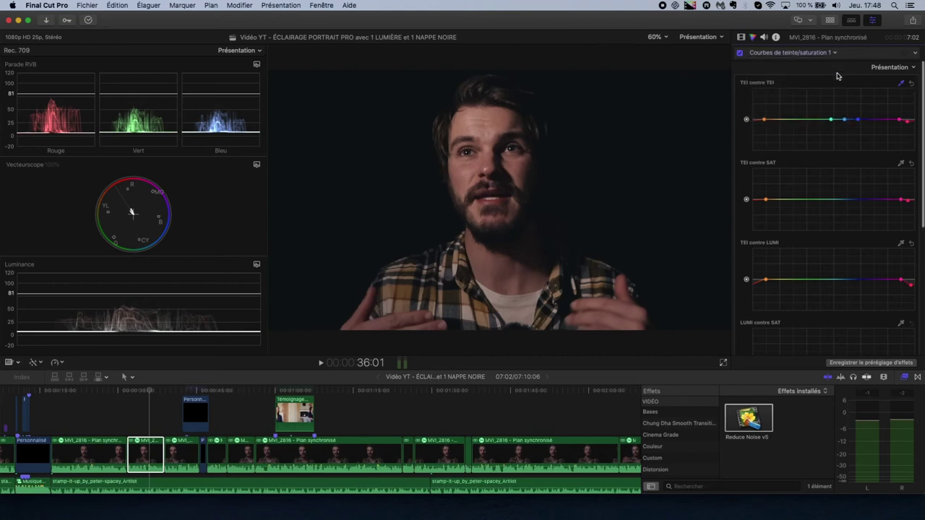
Step: Return to the clip's video effects list and hide the video scopes
{"action": "left_click", "coordinate": [743, 37]}
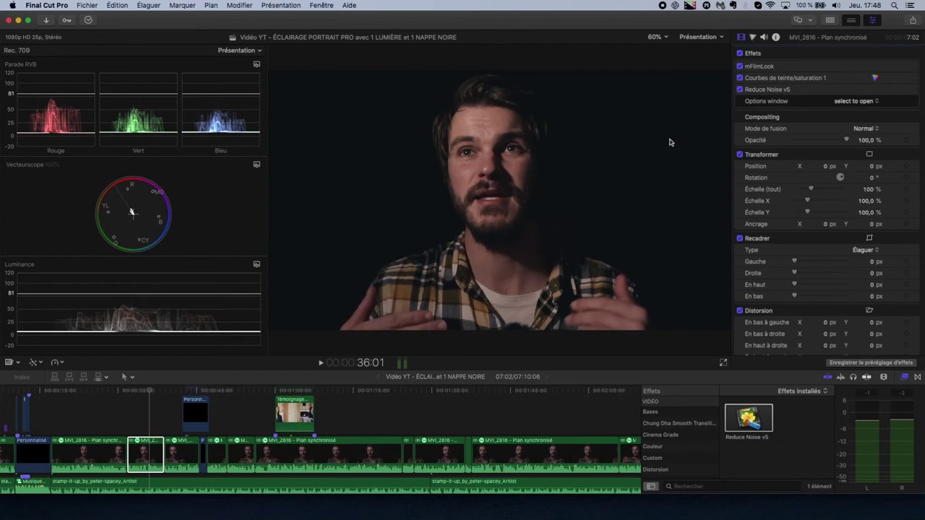
{"action": "left_click", "coordinate": [724, 37]}
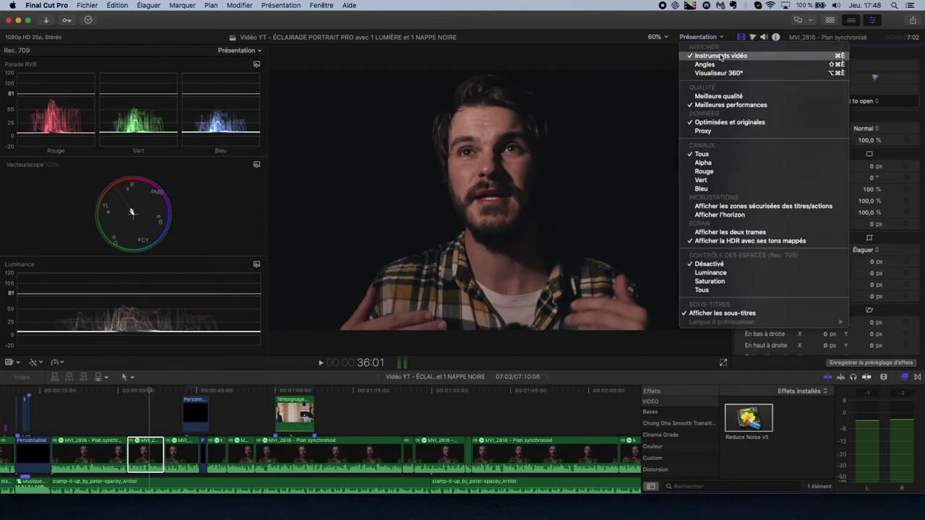
{"action": "left_click", "coordinate": [721, 55]}
Step: Compare the noise in the interview clip without Reduce Noise v5 and the clip before it at 200% zoom, and restore the fitted view
{"action": "left_click", "coordinate": [149, 454]}
{"action": "left_click", "coordinate": [172, 454]}
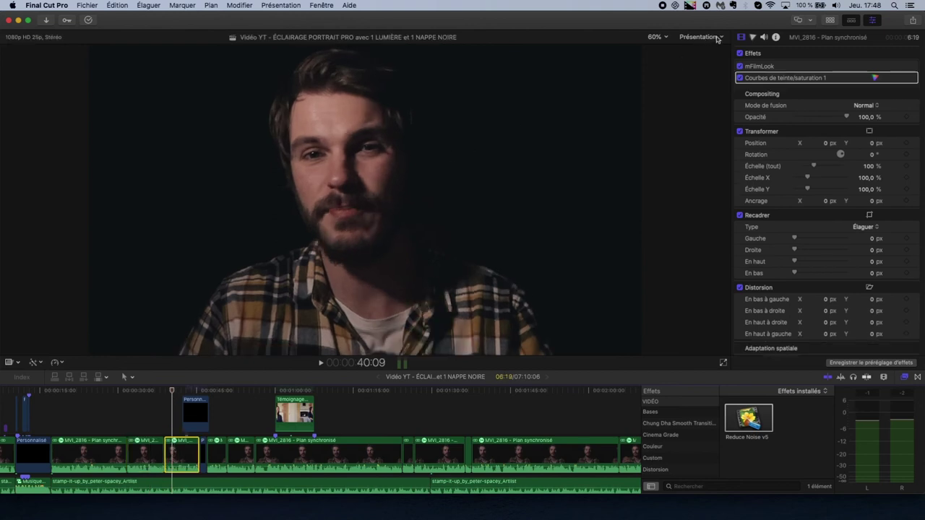
{"action": "left_click", "coordinate": [657, 37]}
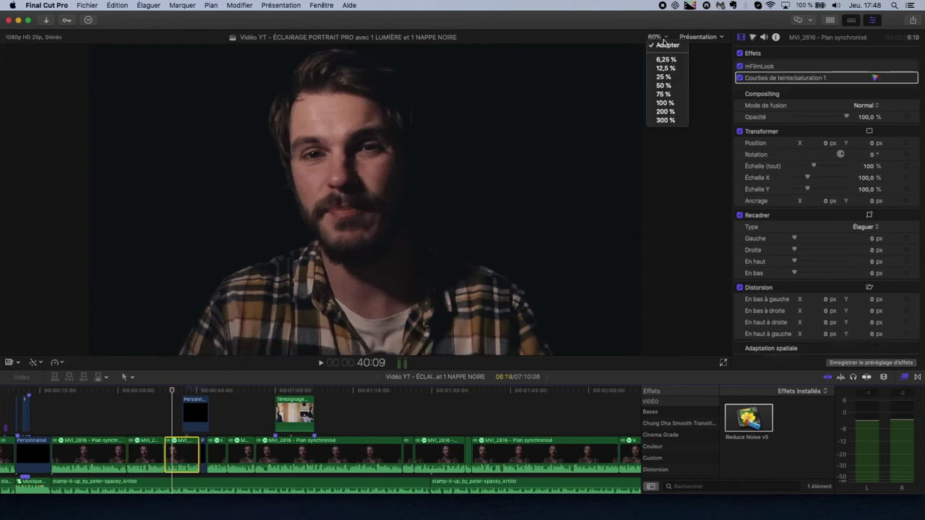
{"action": "left_click", "coordinate": [663, 112]}
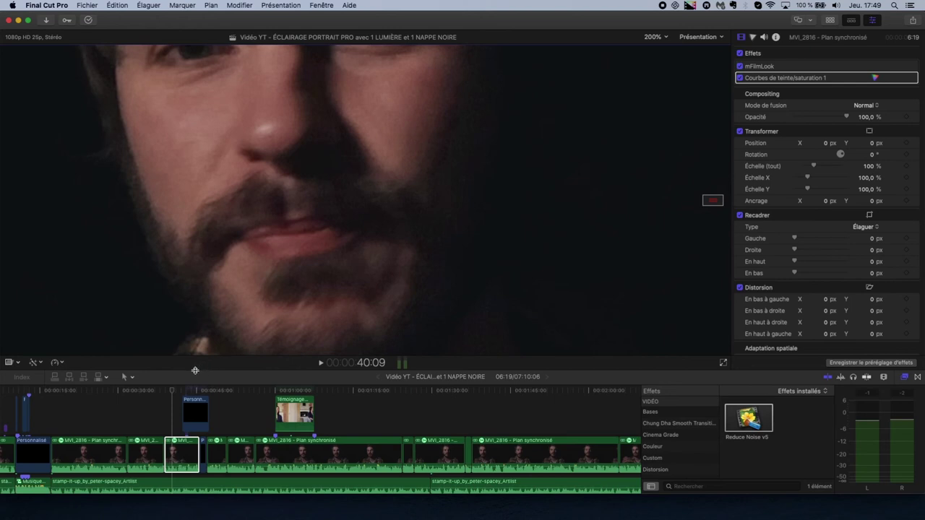
{"action": "left_click", "coordinate": [158, 391]}
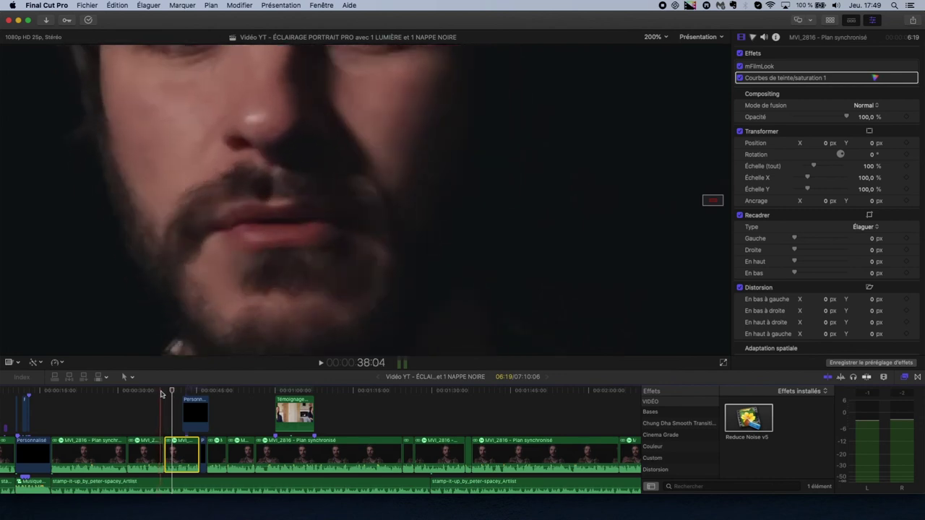
{"action": "left_click", "coordinate": [655, 36]}
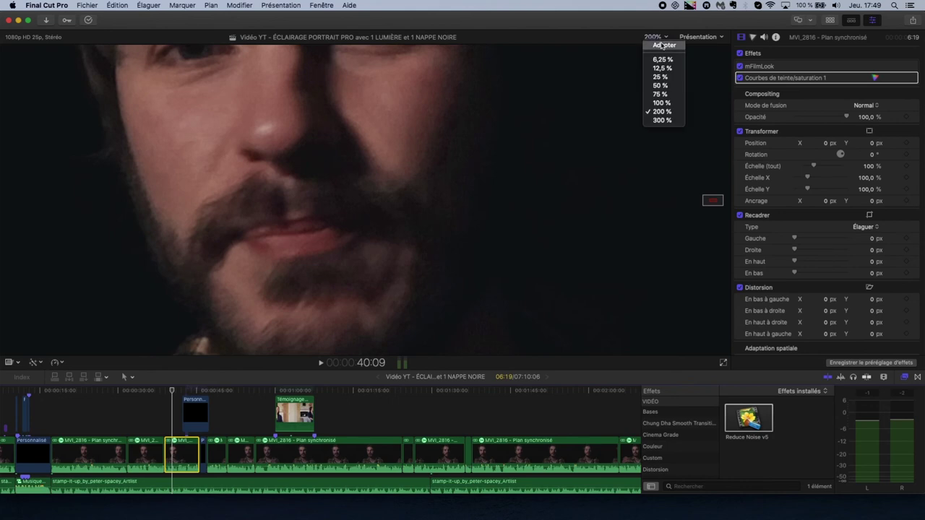
{"action": "left_click", "coordinate": [664, 45]}
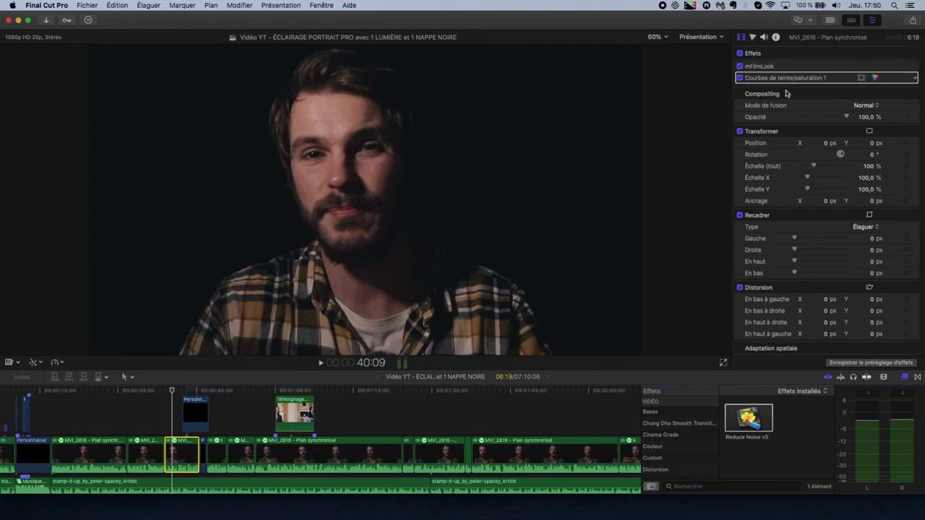
Step: Select the preceding interview clip, which carries Reduce Noise v5, and review its effects list and hue/saturation curves
{"action": "left_click", "coordinate": [144, 456]}
{"action": "double_click", "coordinate": [749, 418]}
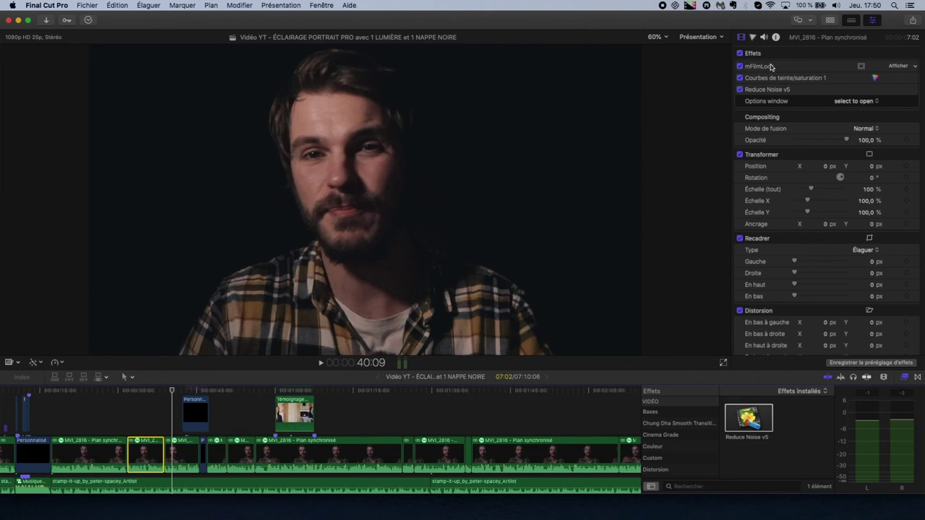
{"action": "left_click", "coordinate": [755, 38]}
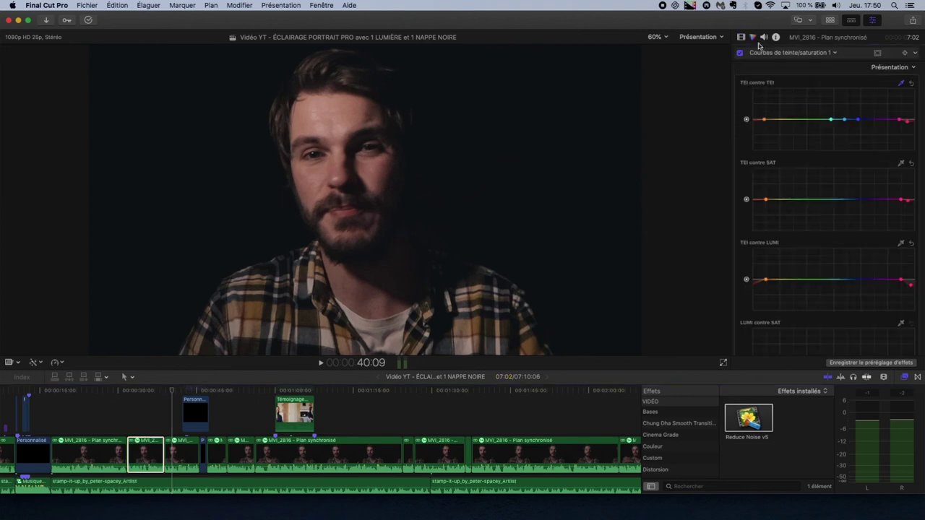
{"action": "scroll", "coordinate": [828, 91], "scroll_direction": "down", "scroll_amount": 5}
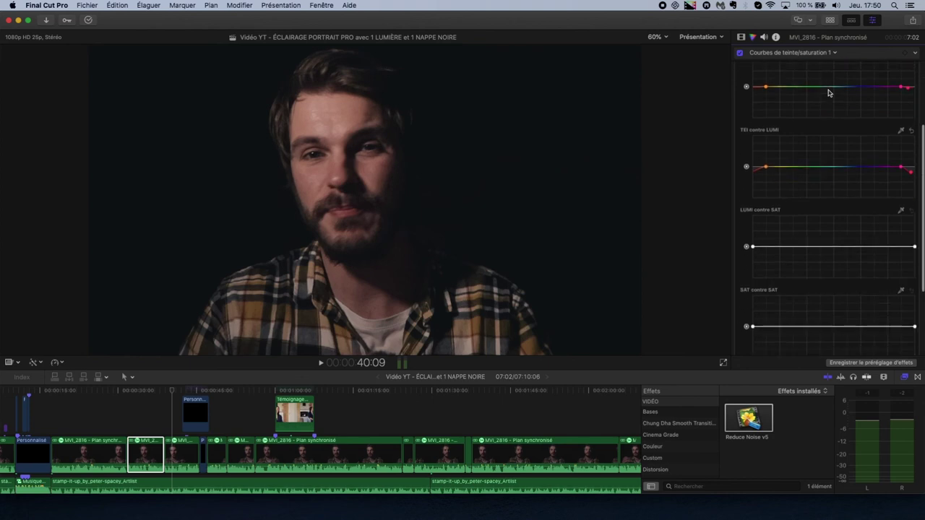
{"action": "scroll", "coordinate": [828, 92], "scroll_direction": "up", "scroll_amount": 5}
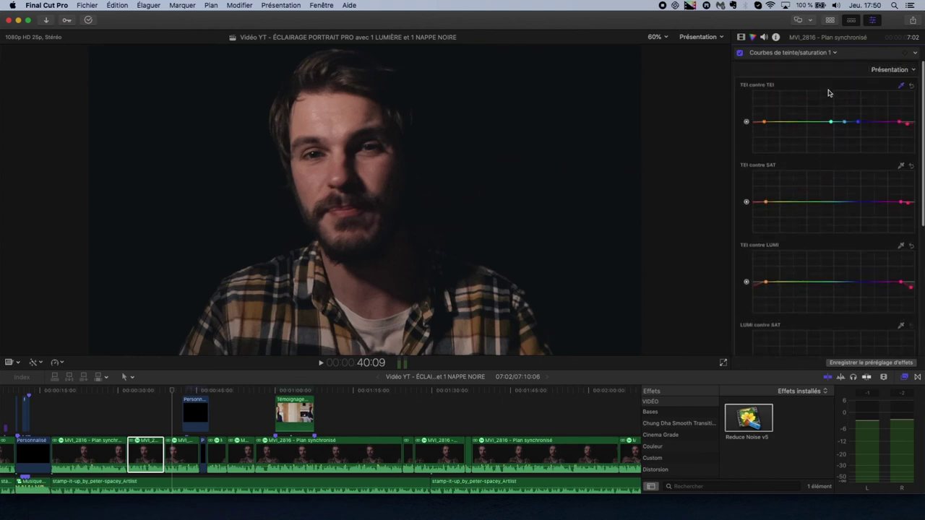
{"action": "left_click", "coordinate": [742, 38]}
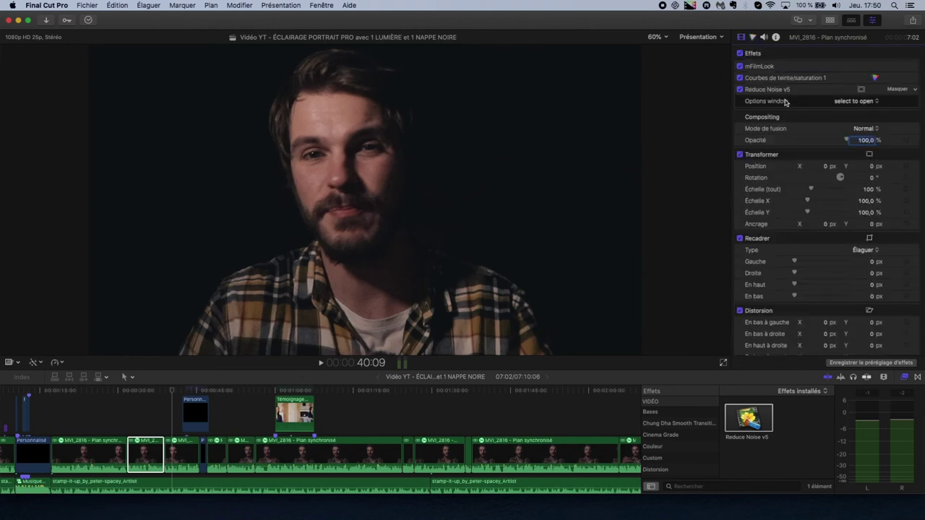